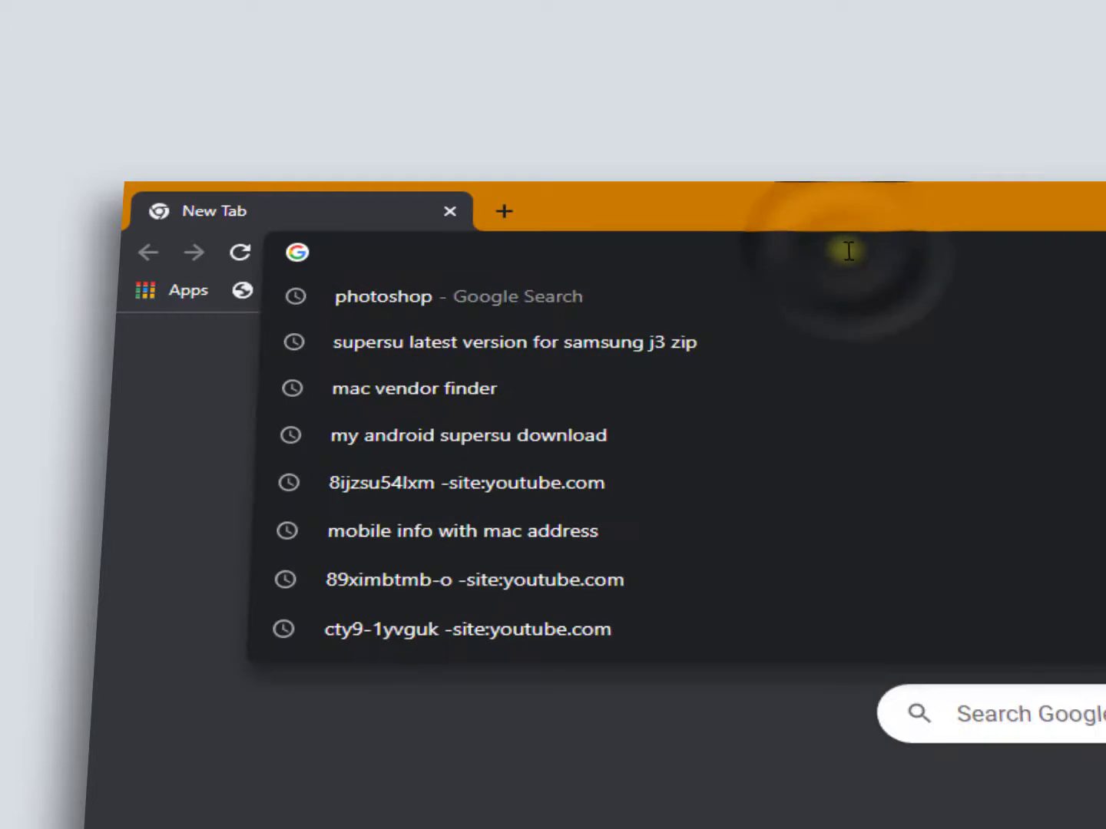
# Go to adobe.com by trimming the autocompleted address in Chrome
pyautogui.write('adobe')
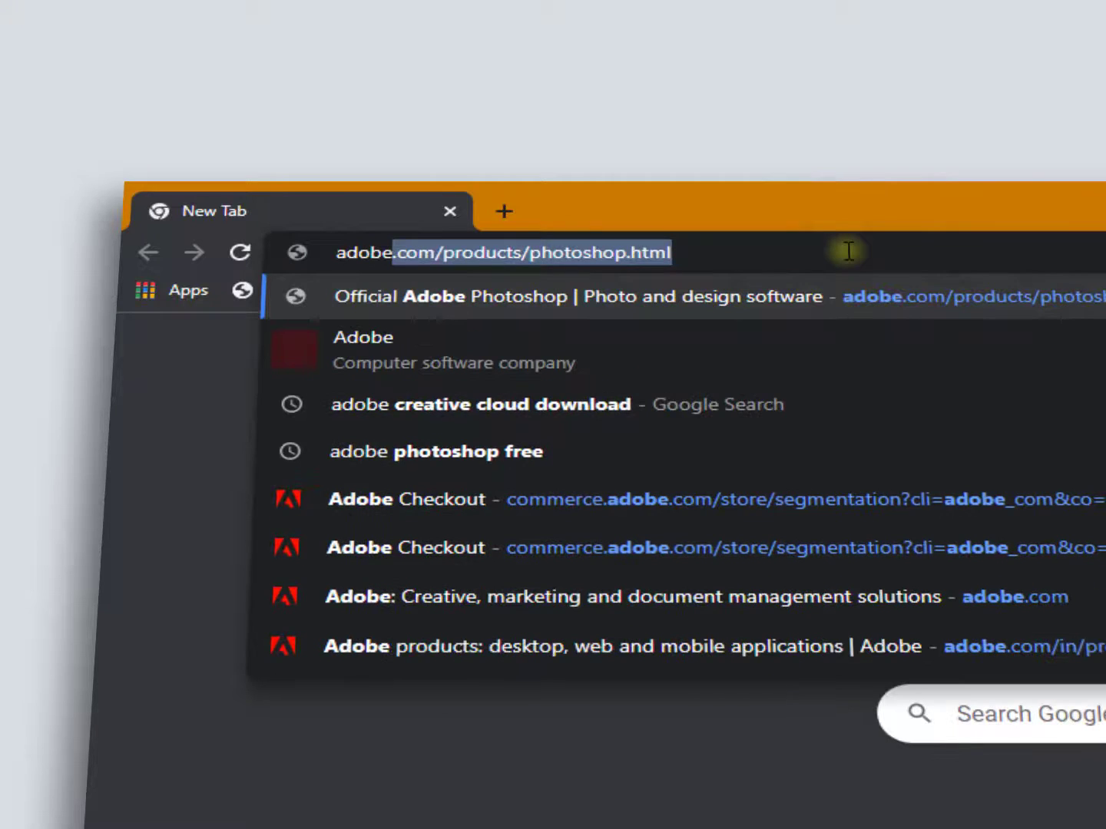
pyautogui.write('.')
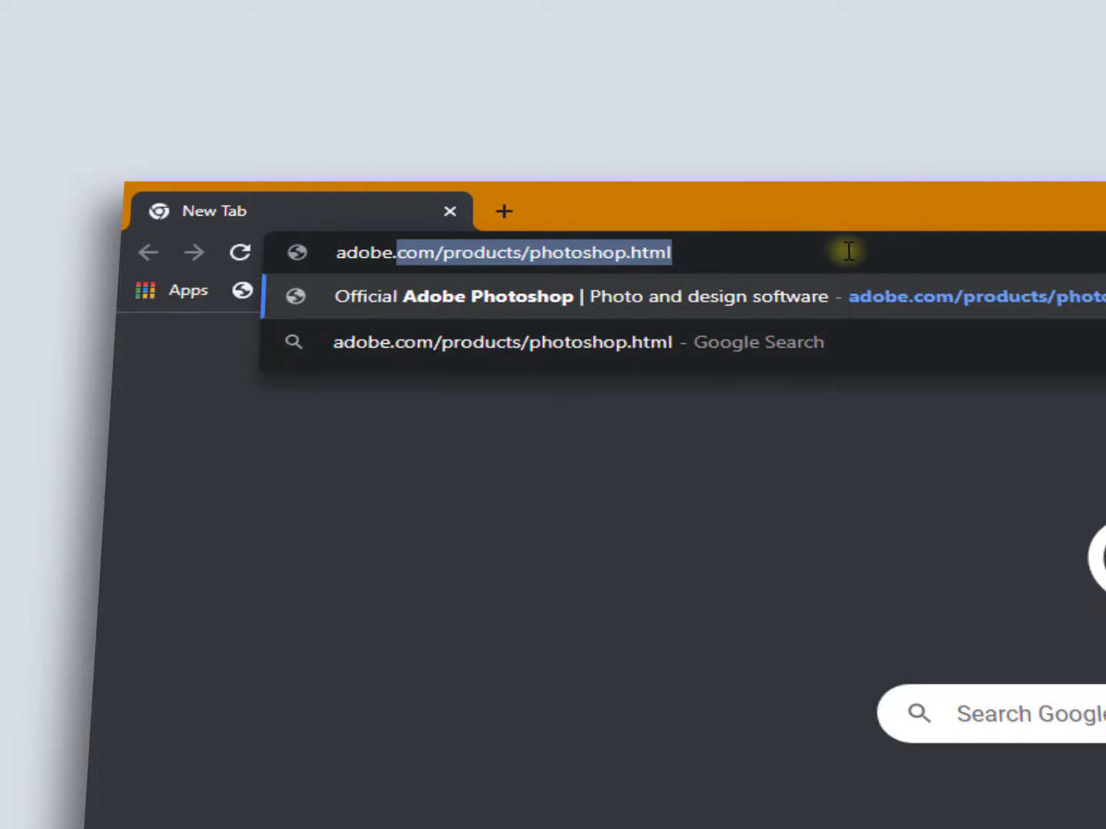
pyautogui.press('BackSpace')
pyautogui.press('BackSpace')
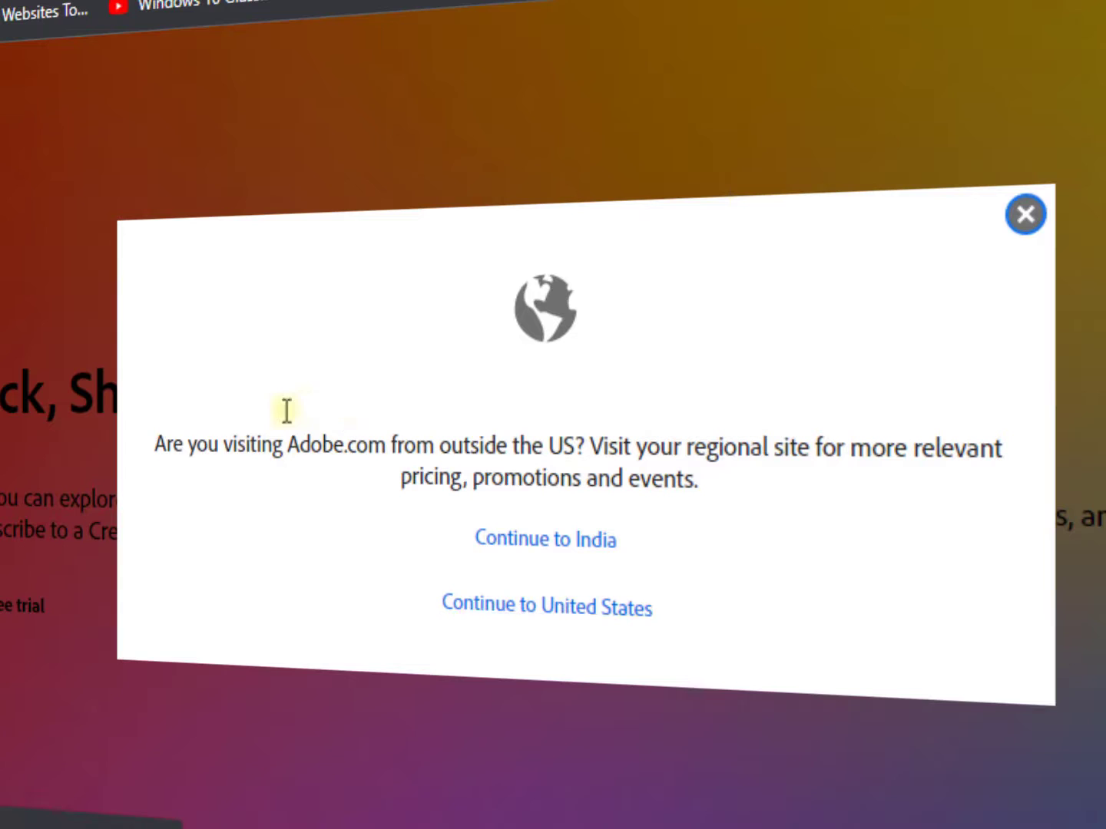
# Answer the regional-site prompt by continuing to the India site, adobe.com/in
pyautogui.moveTo(158, 444); pyautogui.dragTo(778, 462)
pyautogui.click(784, 461)
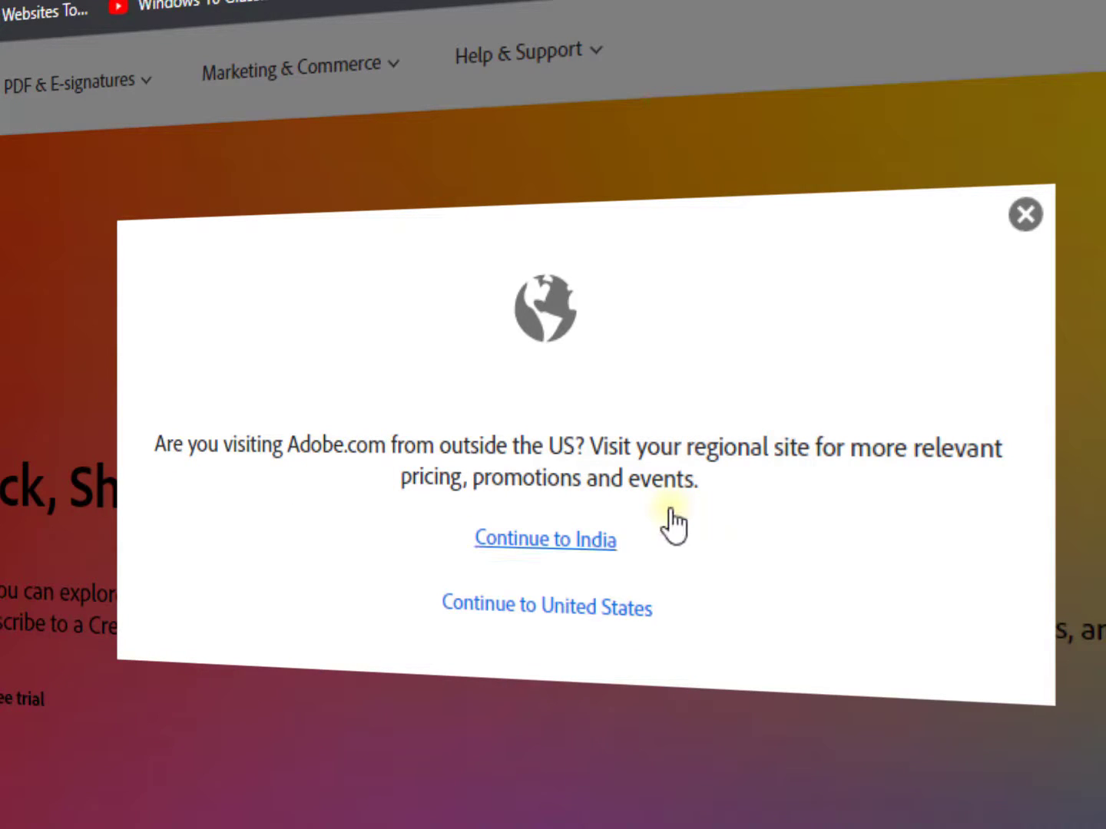
pyautogui.press('Tab')
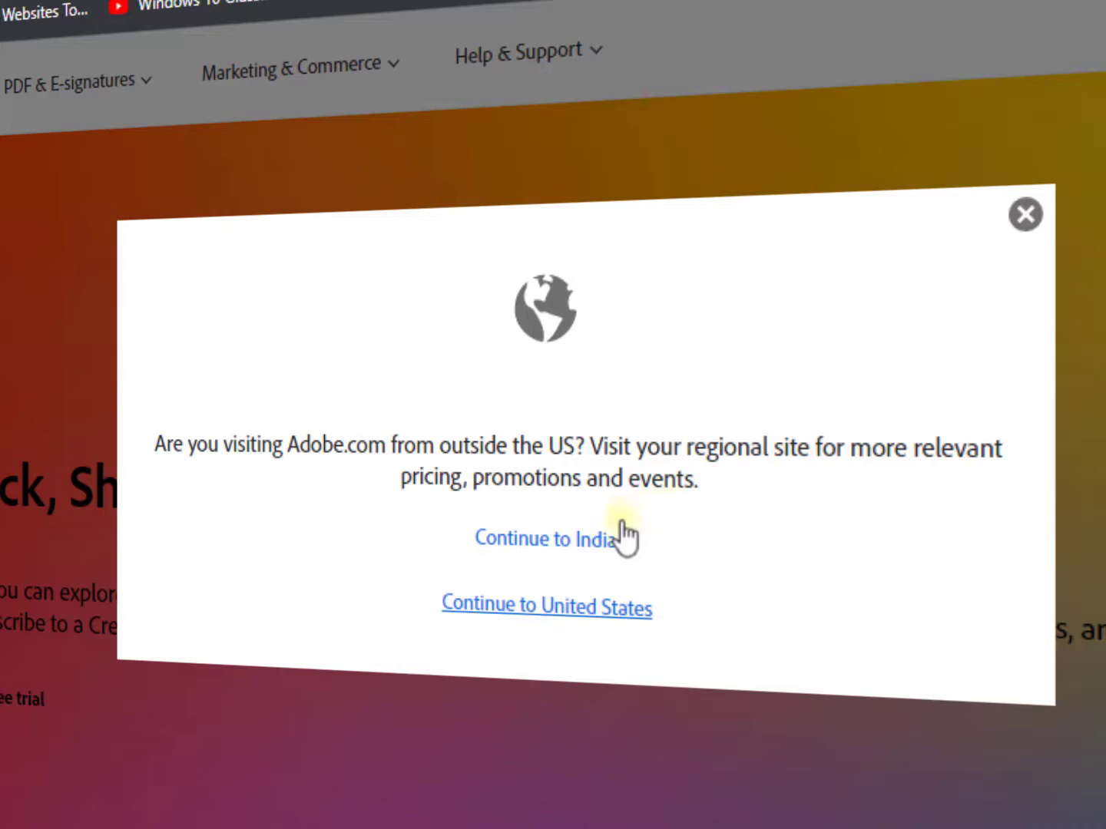
pyautogui.click(548, 541)
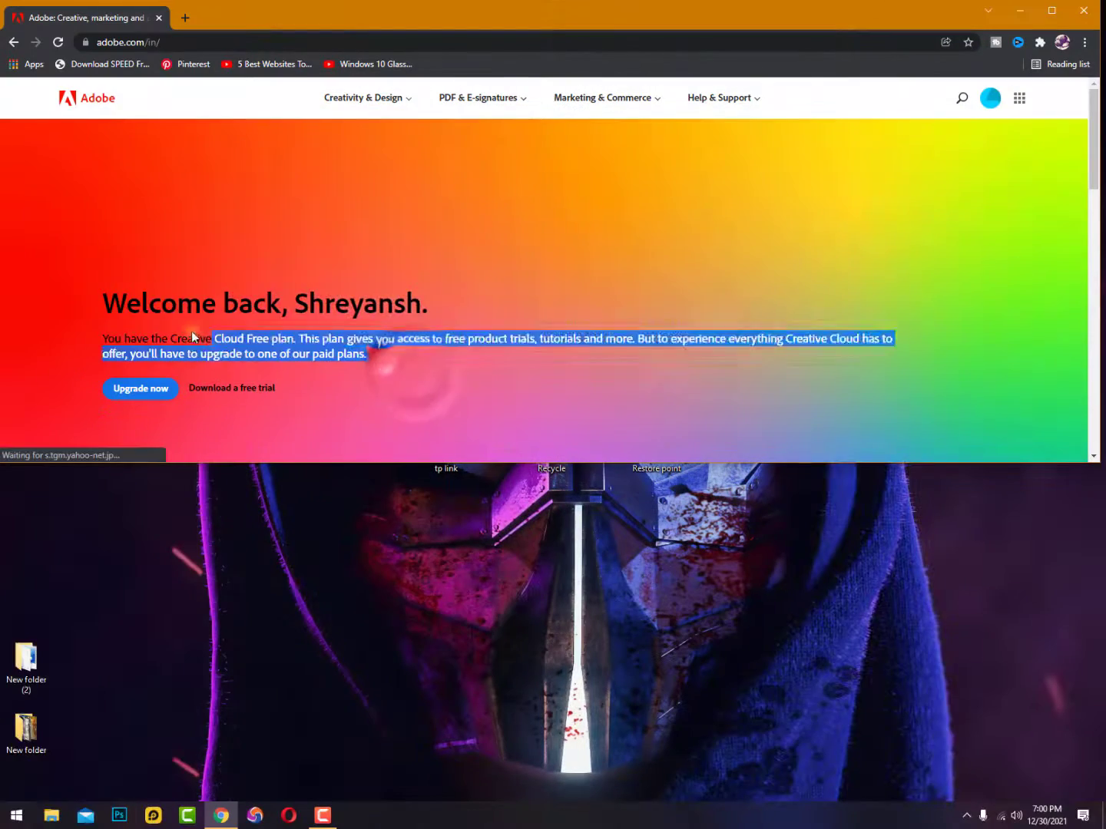
# Go to the free trials and downloads page from the Download a free trial link
pyautogui.click(277, 338)
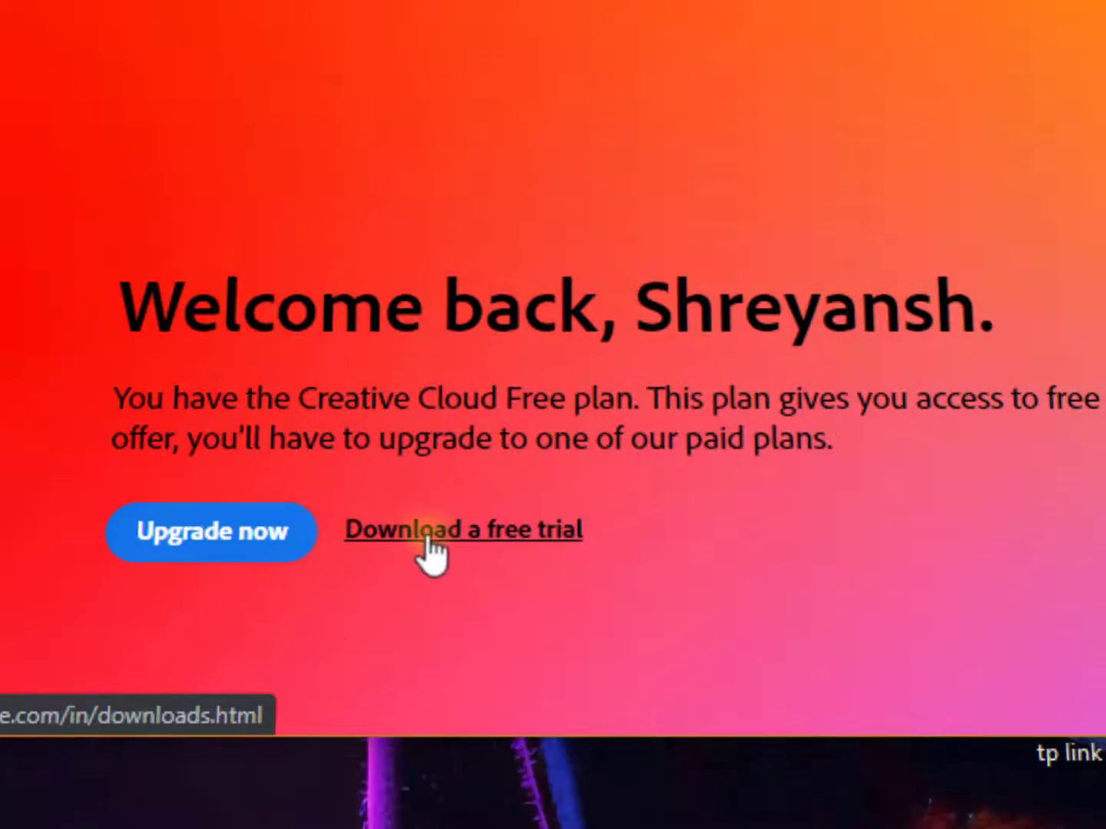
pyautogui.rightClick(221, 391)
pyautogui.click(626, 481)
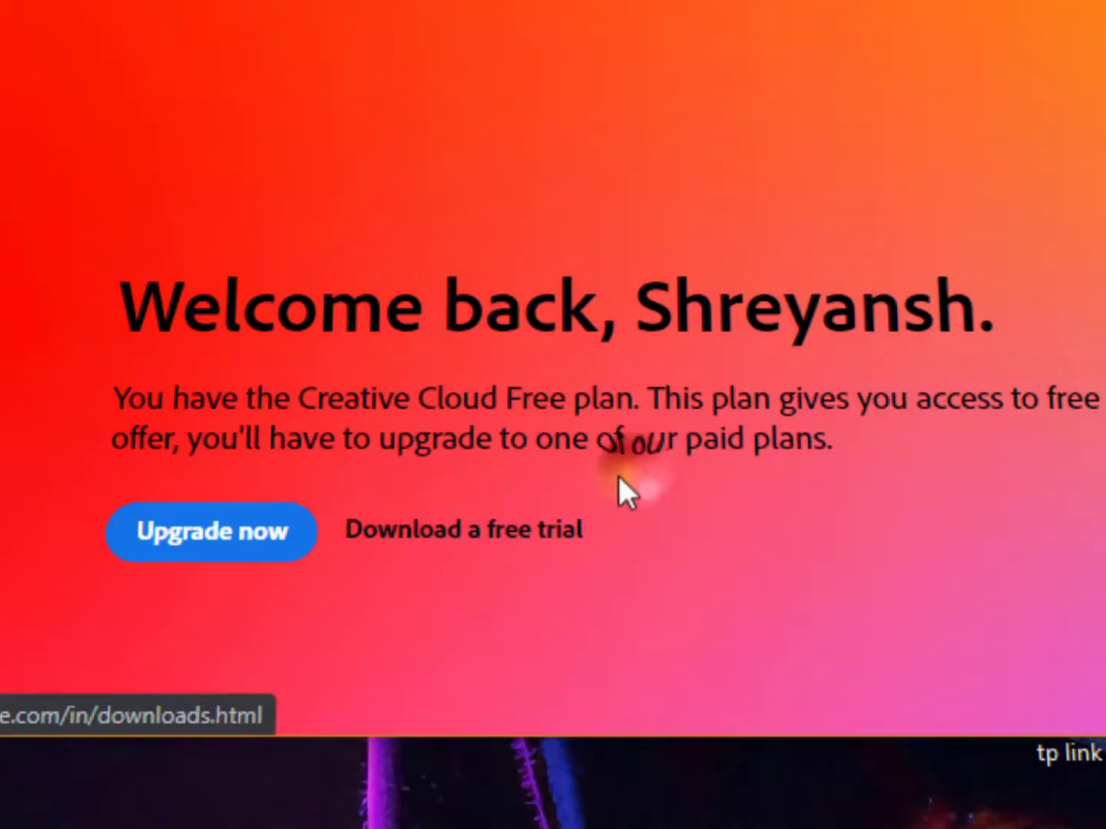
pyautogui.click(482, 536)
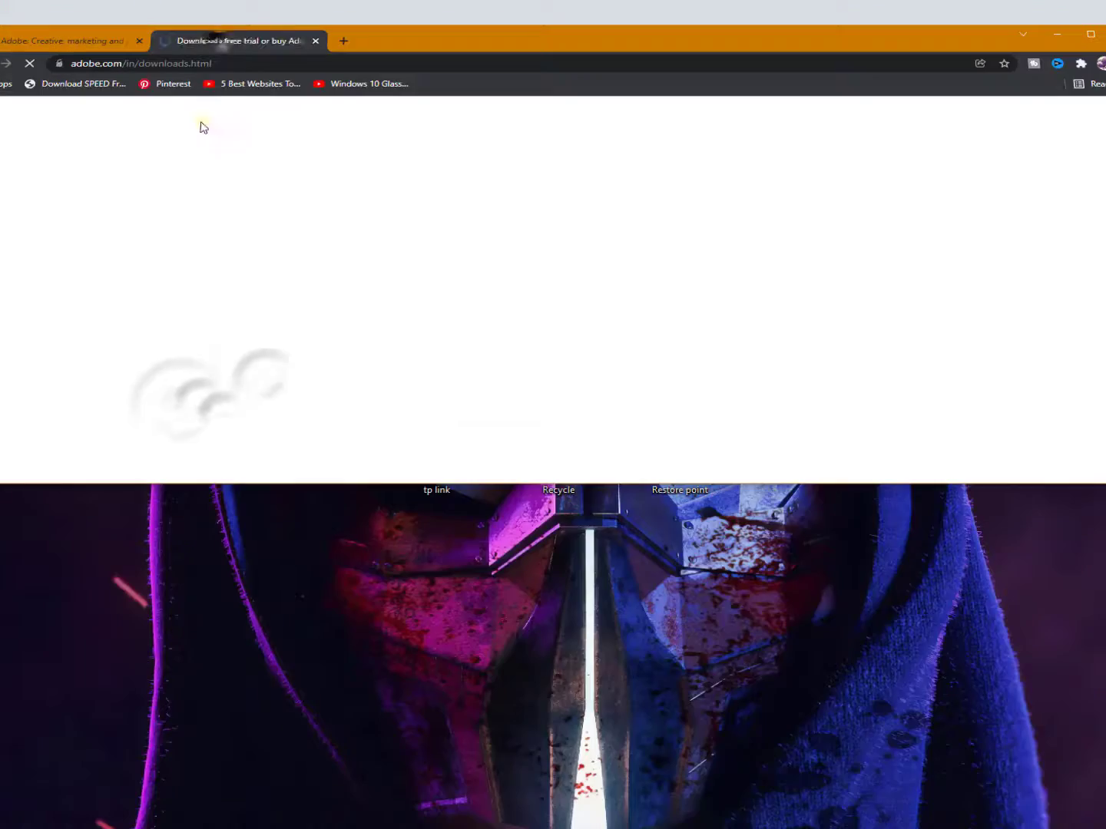
# Choose the Creative Cloud free trial and start the All Apps 7-day trial
pyautogui.scroll(-3, 553, 308)
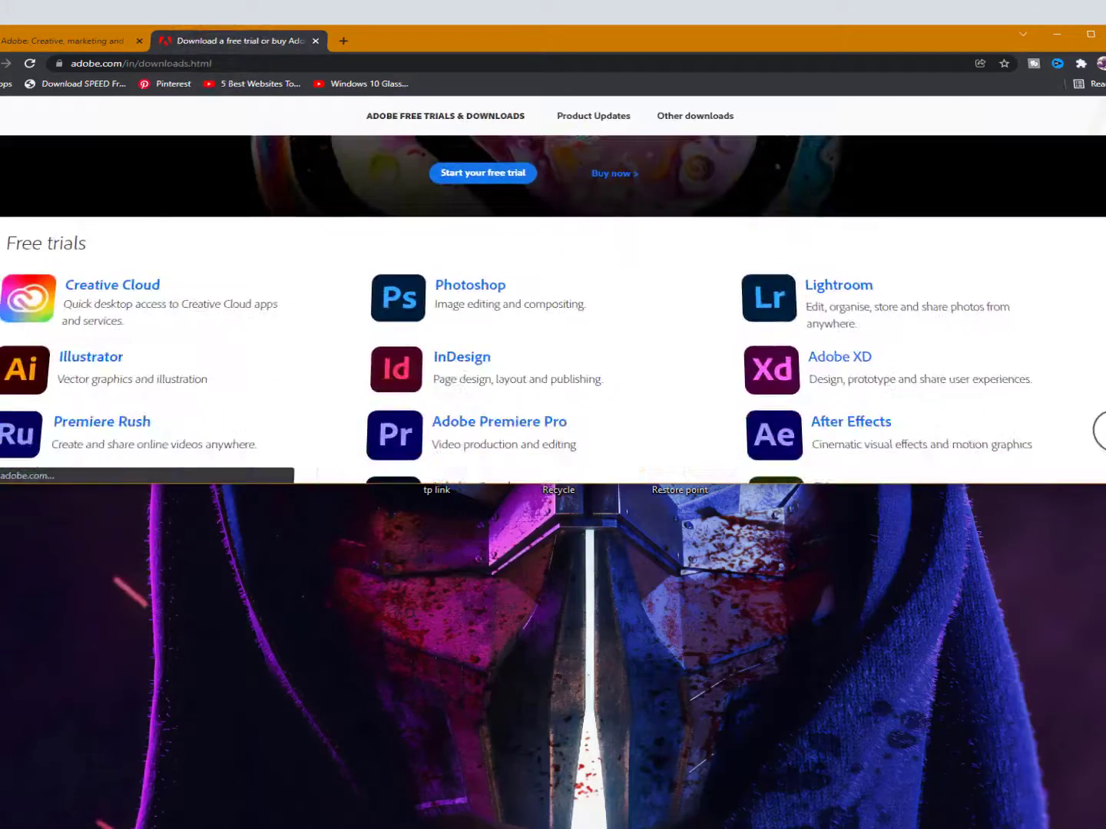
pyautogui.click(138, 288)
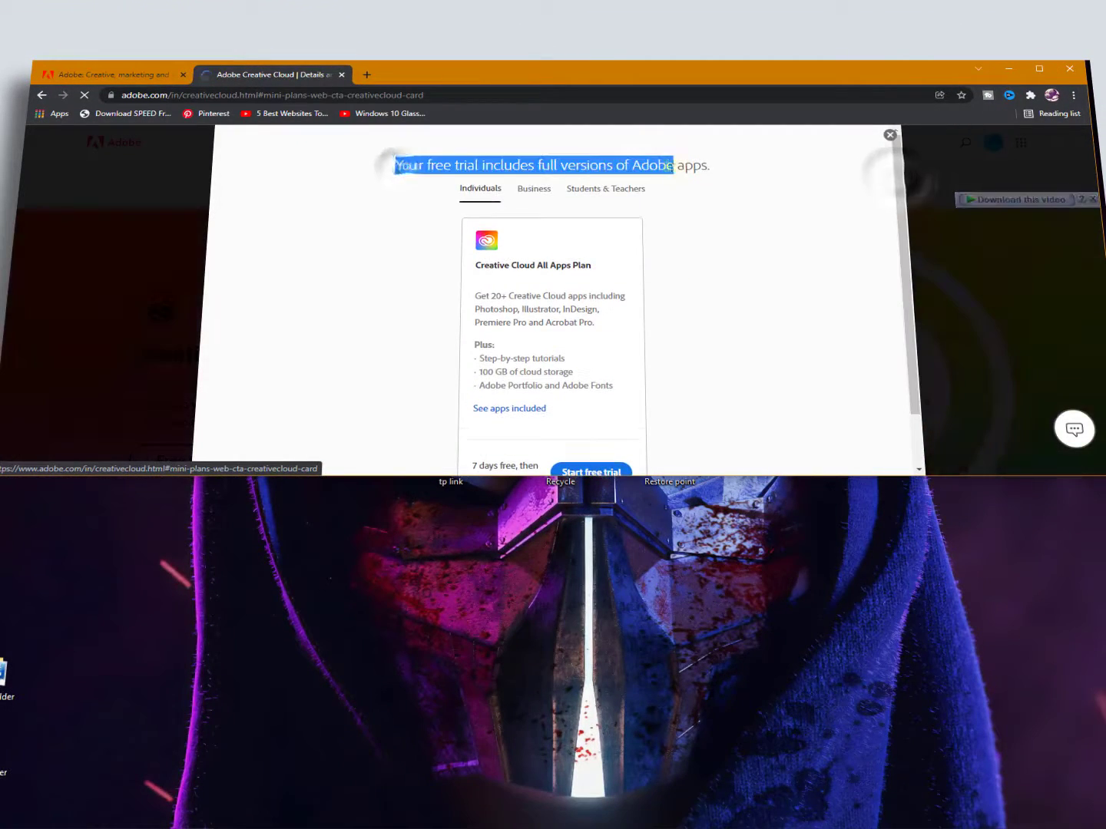
pyautogui.moveTo(396, 164); pyautogui.dragTo(709, 164)
pyautogui.scroll(-1, 605, 384)
pyautogui.click(605, 417)
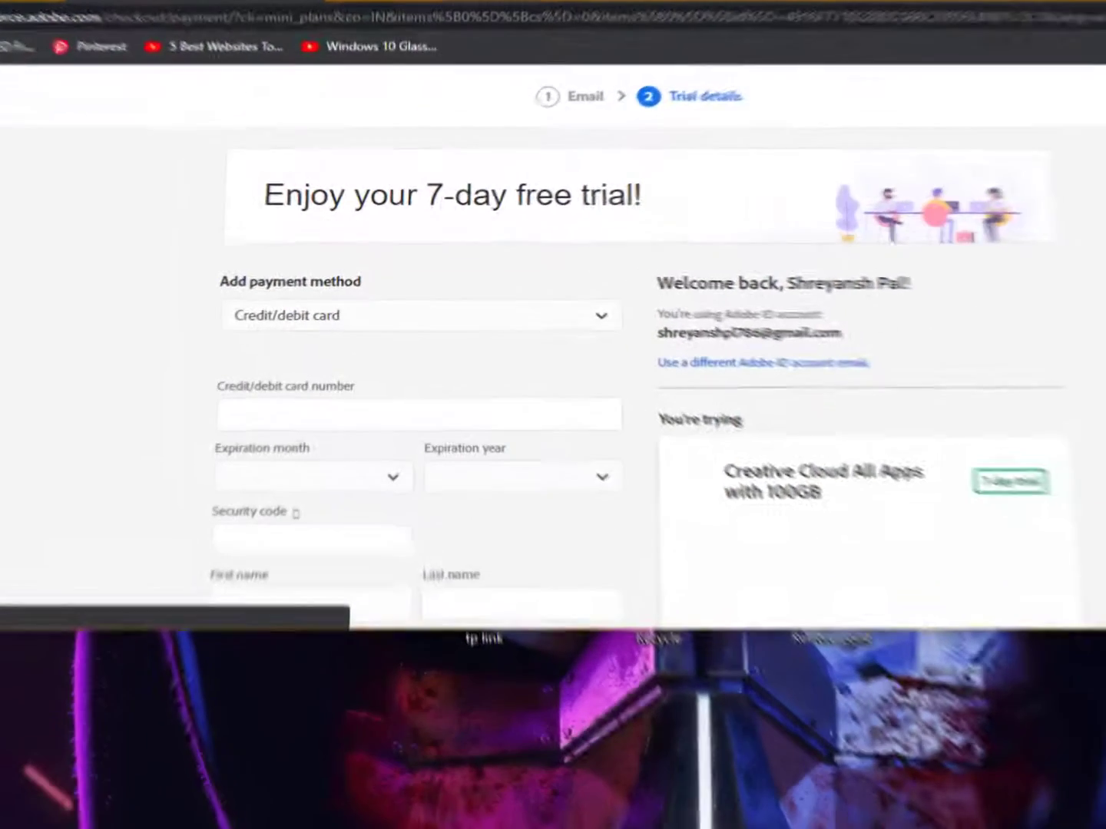
pyautogui.scroll(-3, 553, 346)
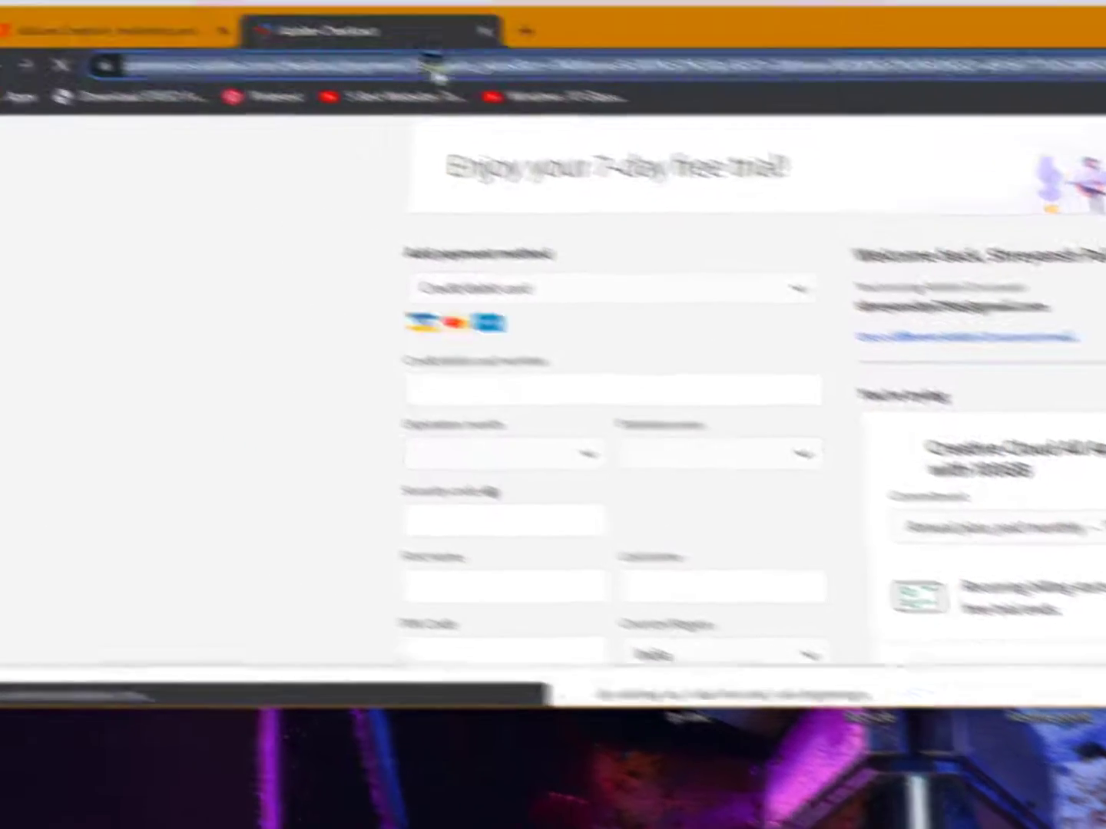
pyautogui.rightClick(515, 91)
pyautogui.click(639, 228)
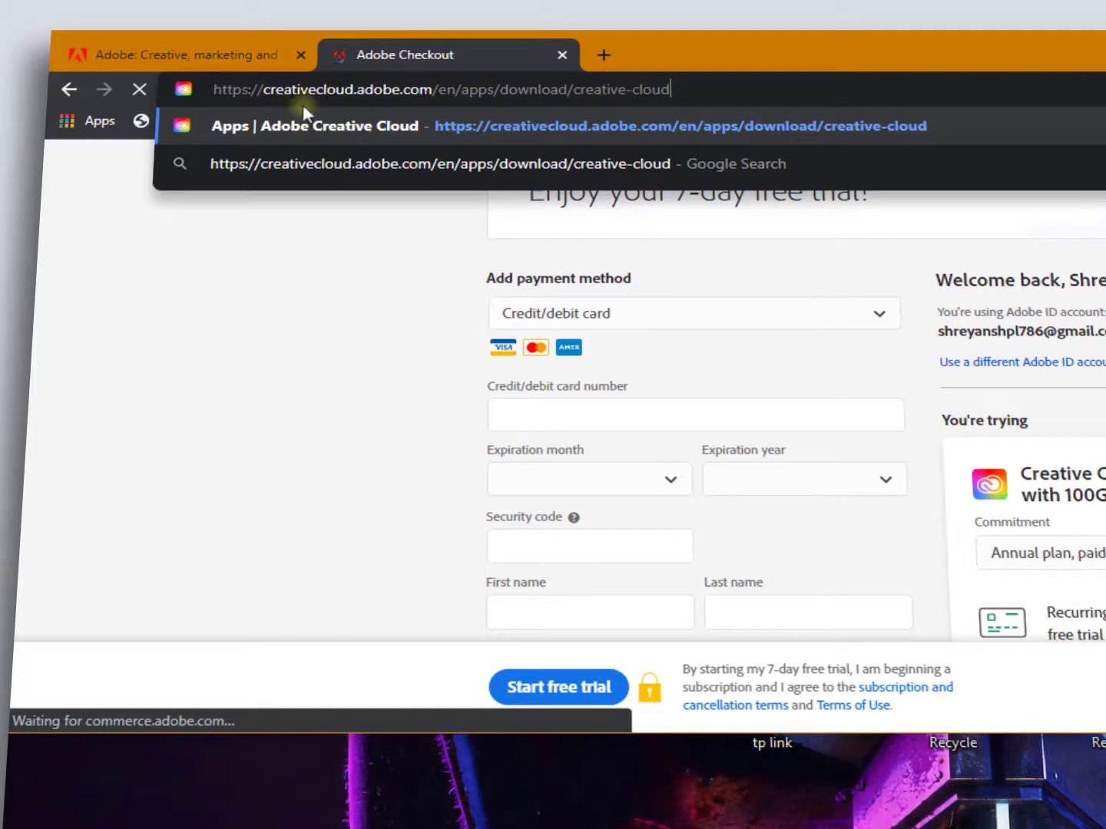
pyautogui.click(149, 48)
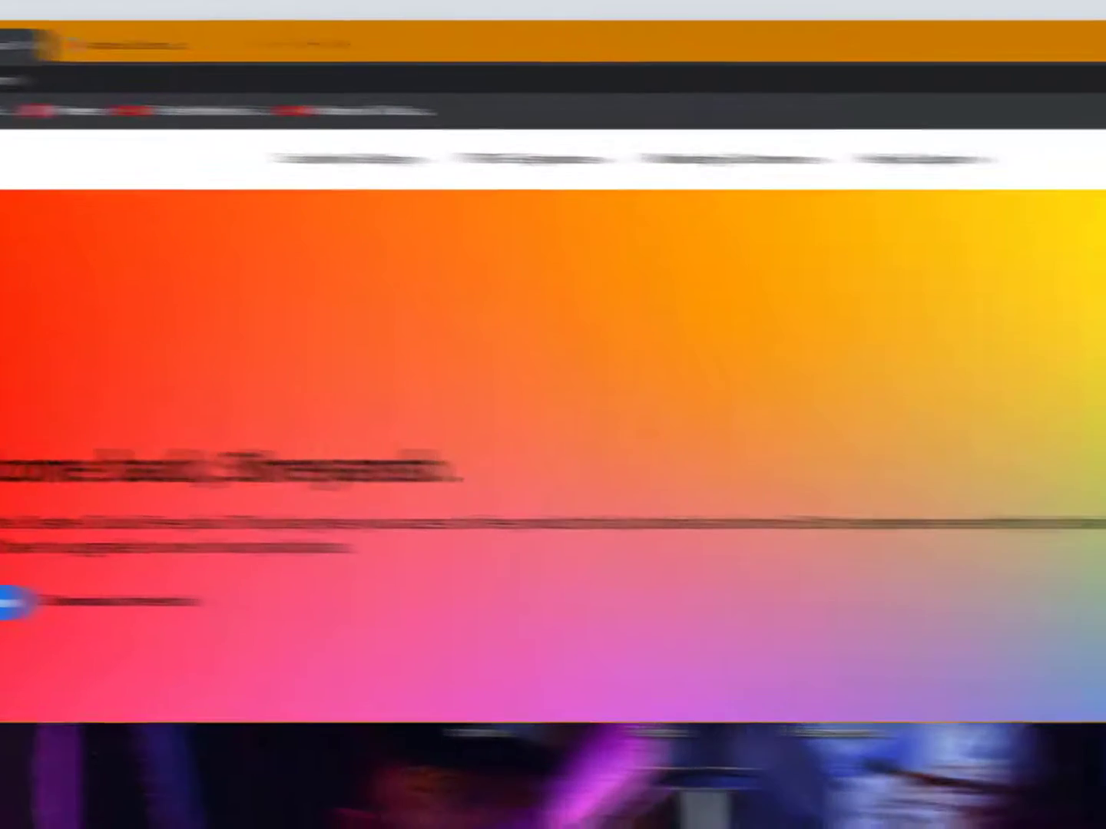
pyautogui.click(882, 142)
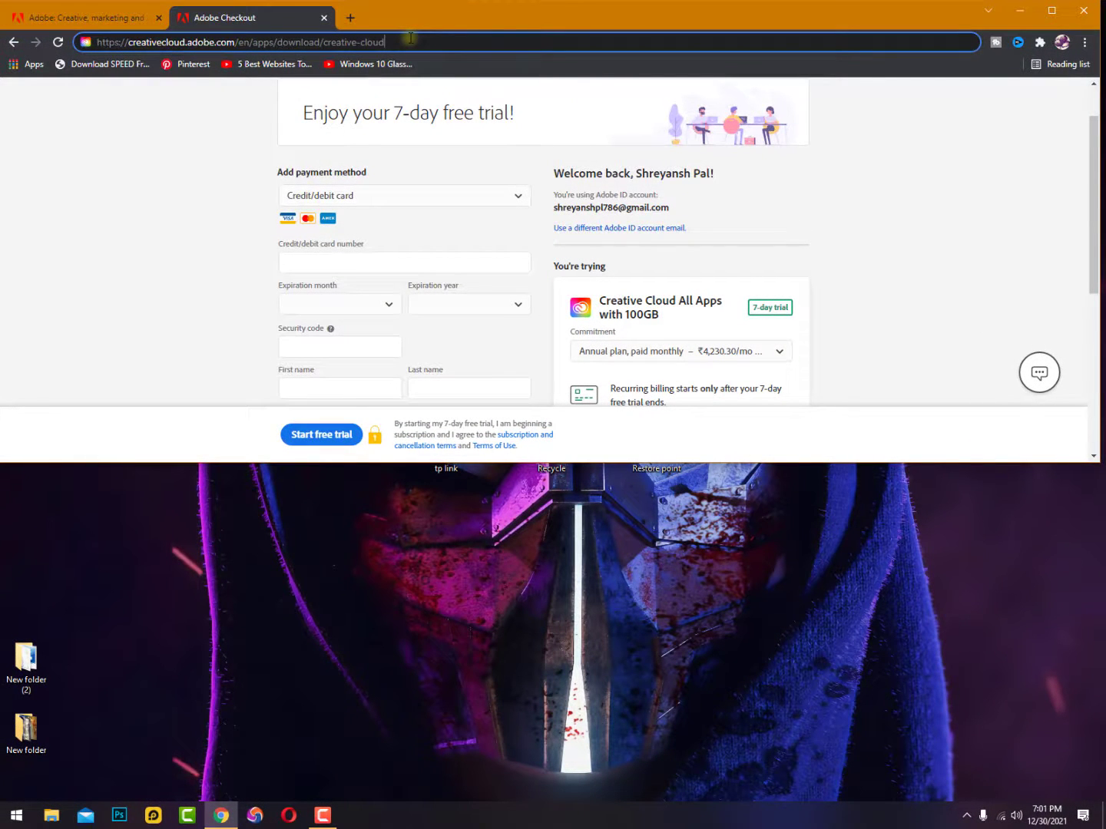
# Load the Creative Cloud download page and scroll through its content
pyautogui.press('Return')
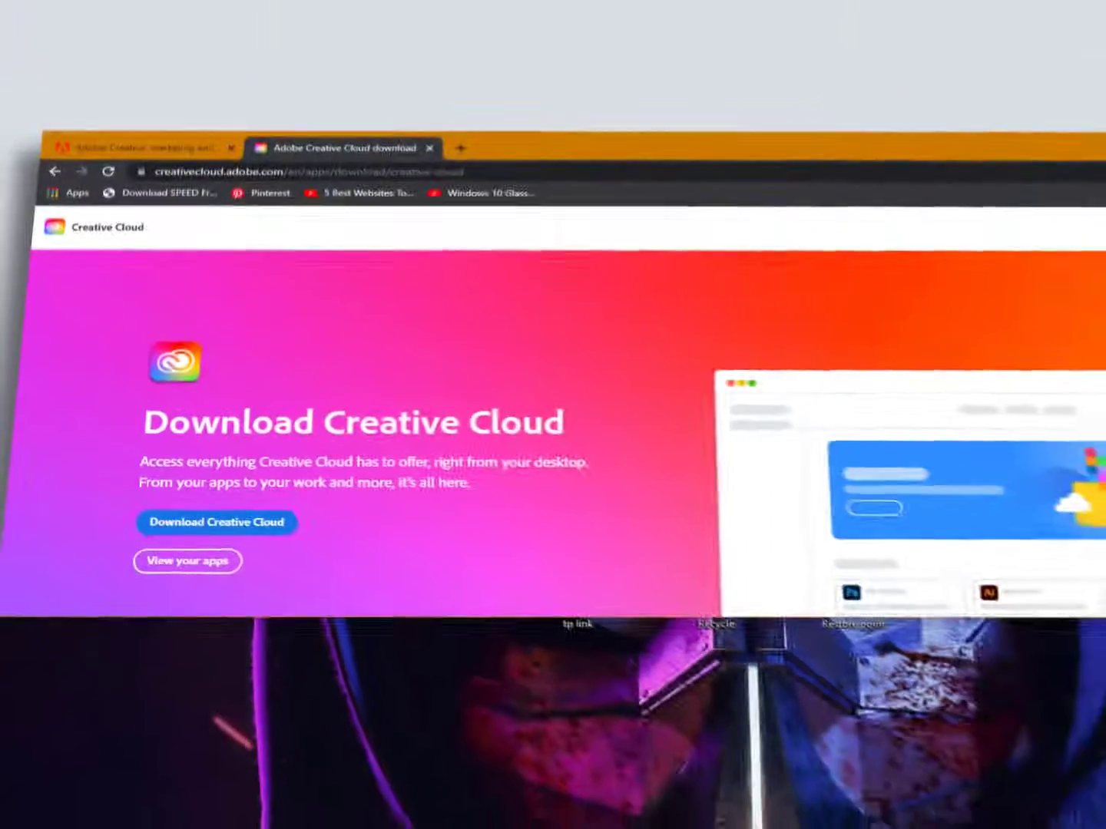
pyautogui.scroll(-5, 1073, 338)
pyautogui.scroll(-5, 1072, 338)
pyautogui.scroll(-5, 1073, 338)
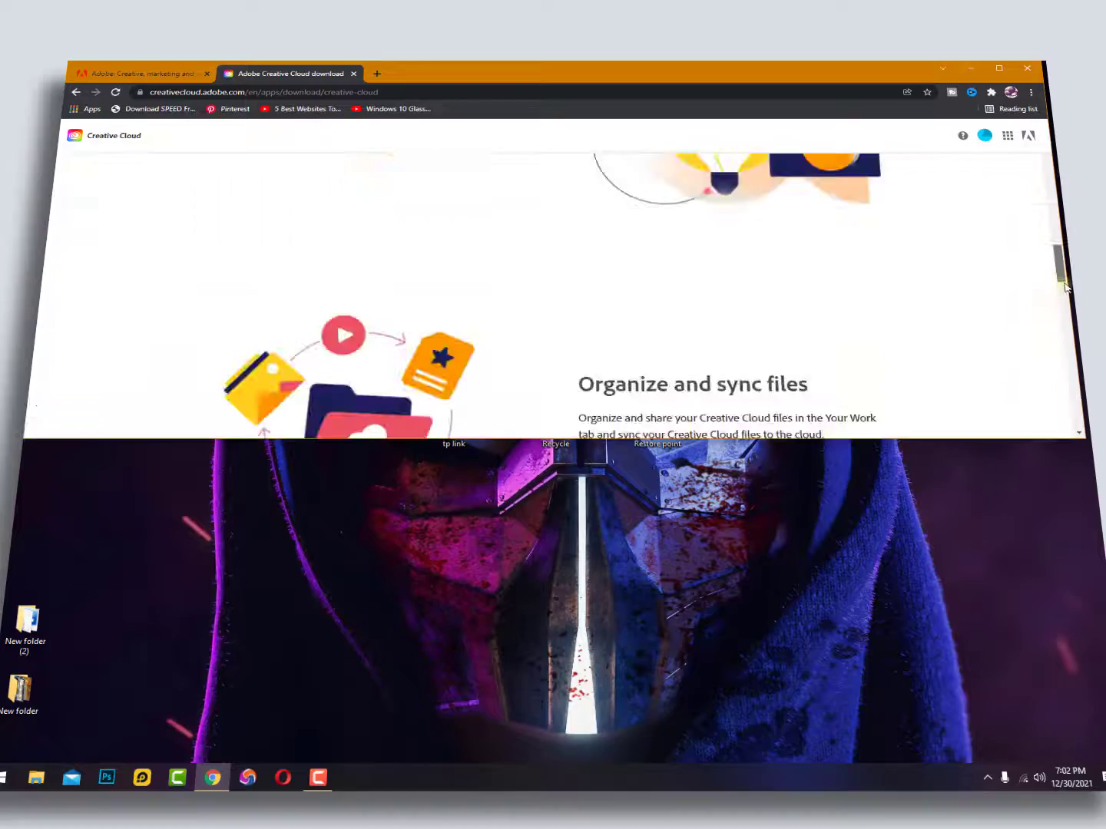
pyautogui.scroll(-5, 1072, 338)
pyautogui.moveTo(1072, 338)
pyautogui.mouseDown()
pyautogui.moveTo(1079, 373)
pyautogui.moveTo(1067, 136)
pyautogui.mouseUp()
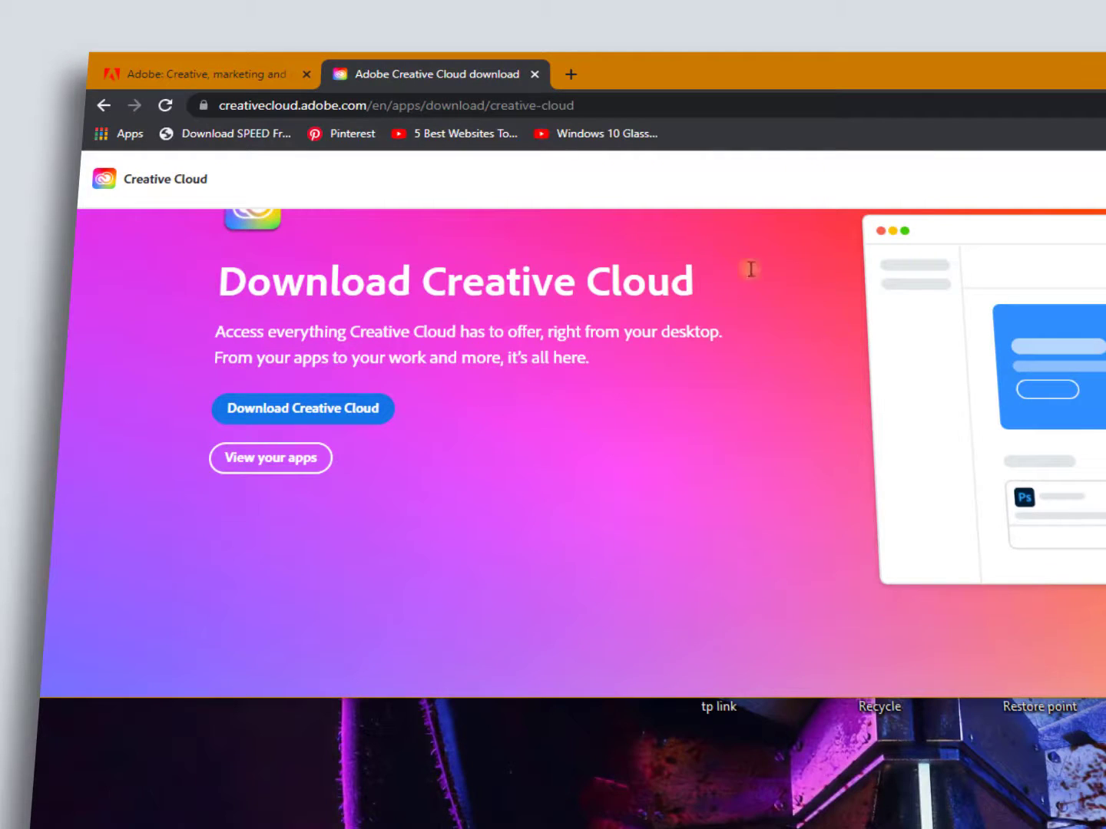
# Return to the Download Creative Cloud heading and intro text, highlighting parts of it
pyautogui.moveTo(227, 288); pyautogui.dragTo(465, 299)
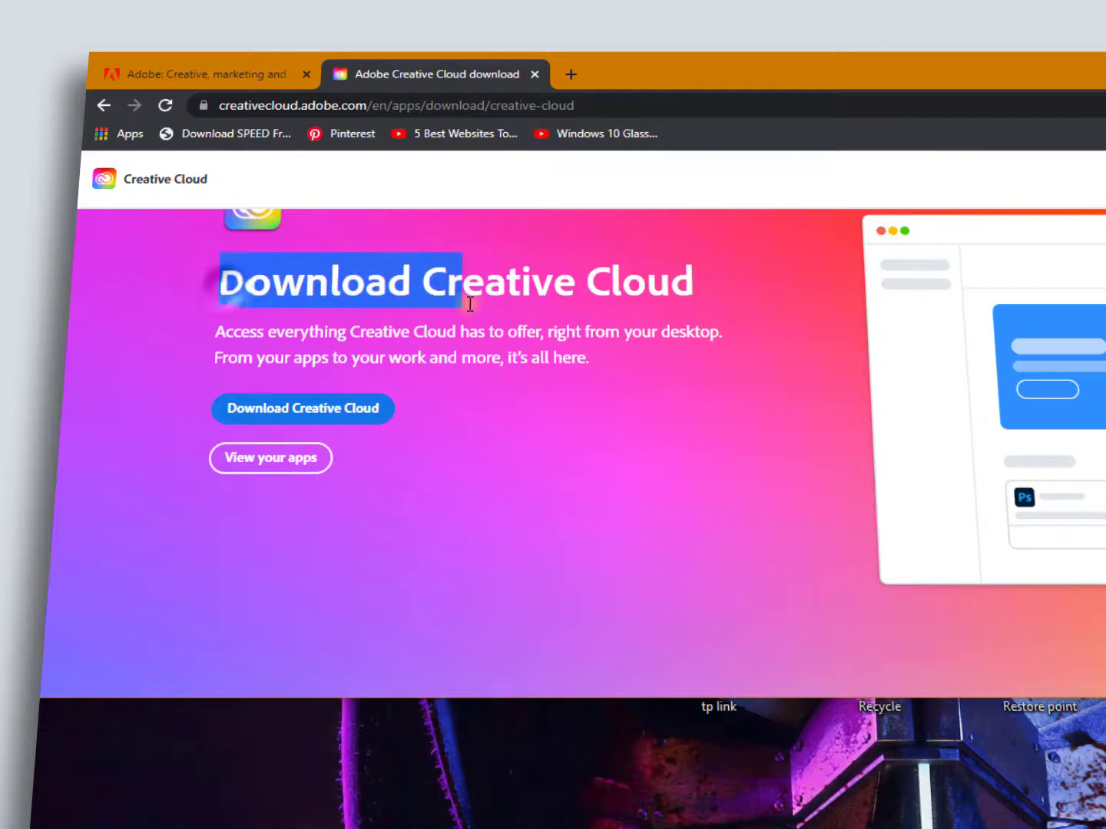
pyautogui.click(481, 356)
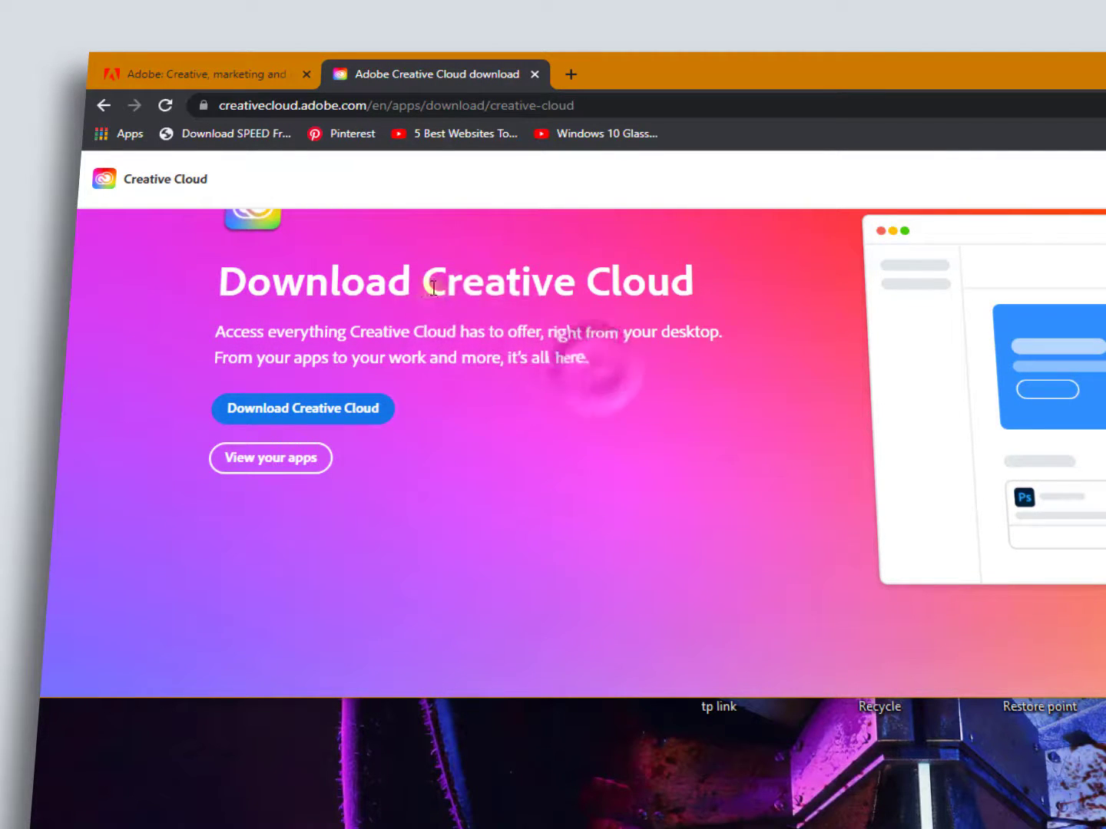
pyautogui.moveTo(424, 282); pyautogui.dragTo(694, 280)
pyautogui.moveTo(611, 371); pyautogui.dragTo(447, 356)
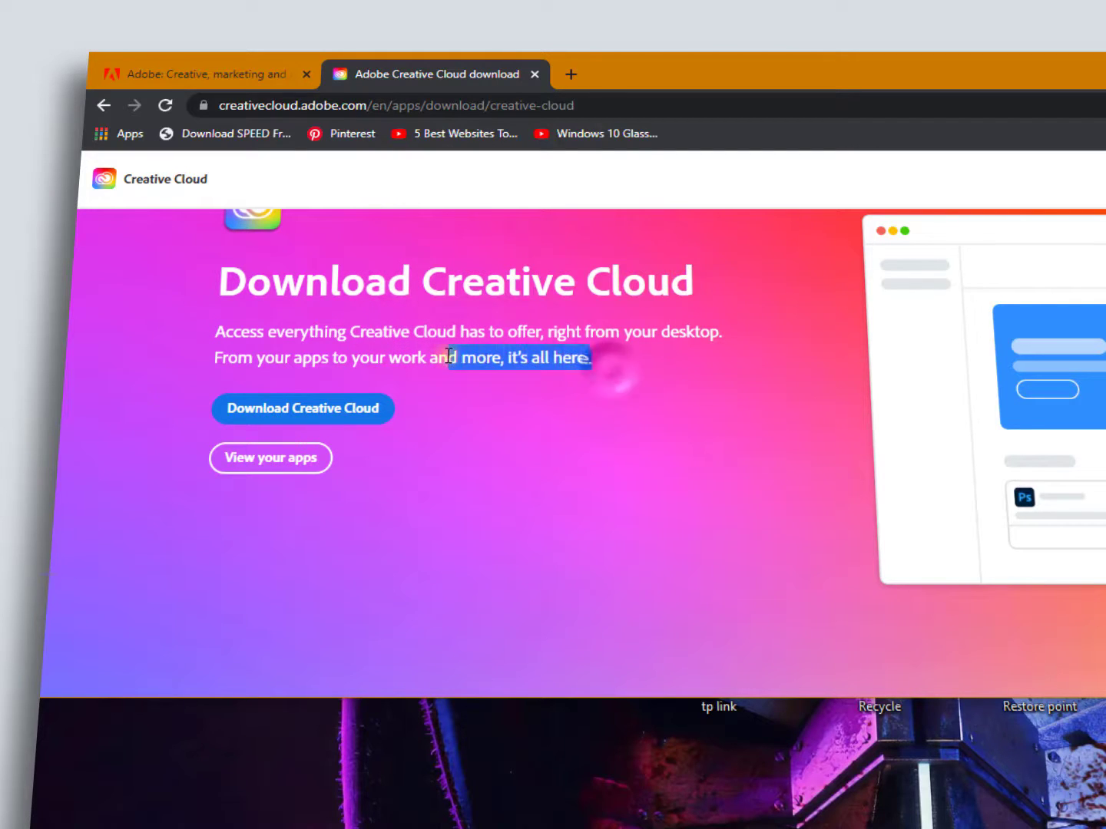
pyautogui.click(1074, 460)
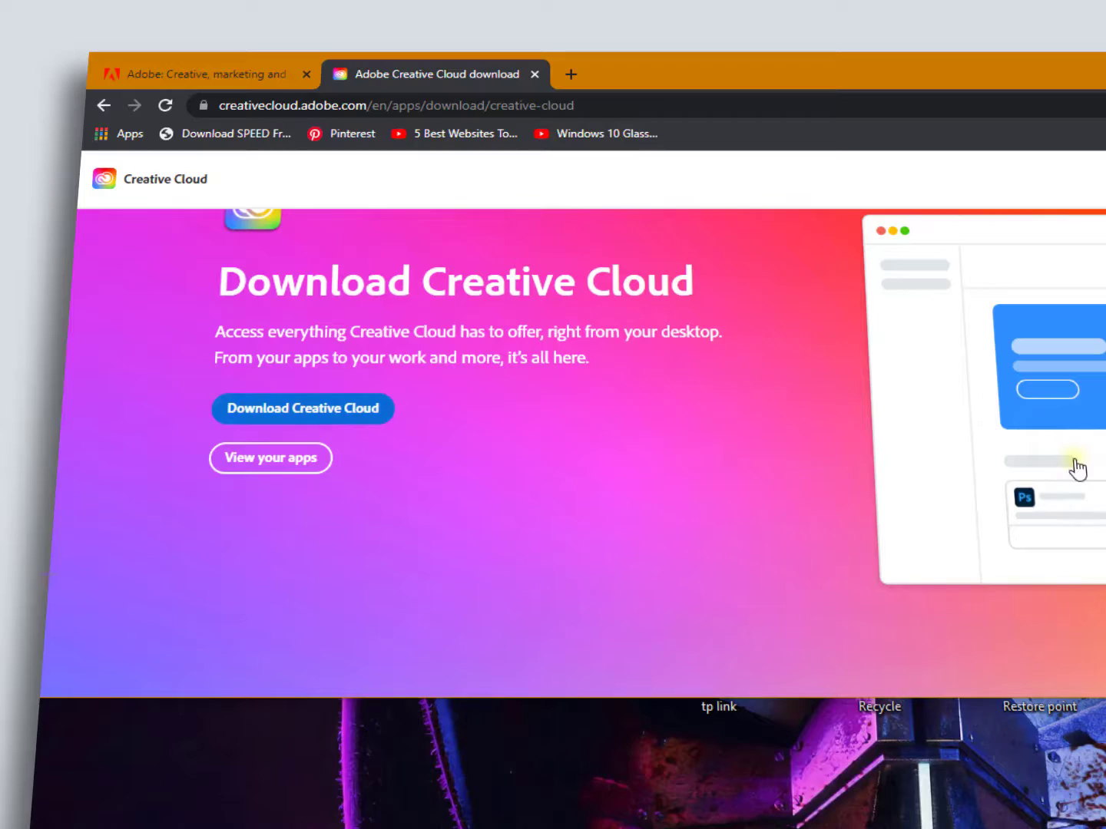
# Download Creative_Cloud_Set-Up.exe (2.41 MB) through Internet Download Manager and open it
pyautogui.click(305, 411)
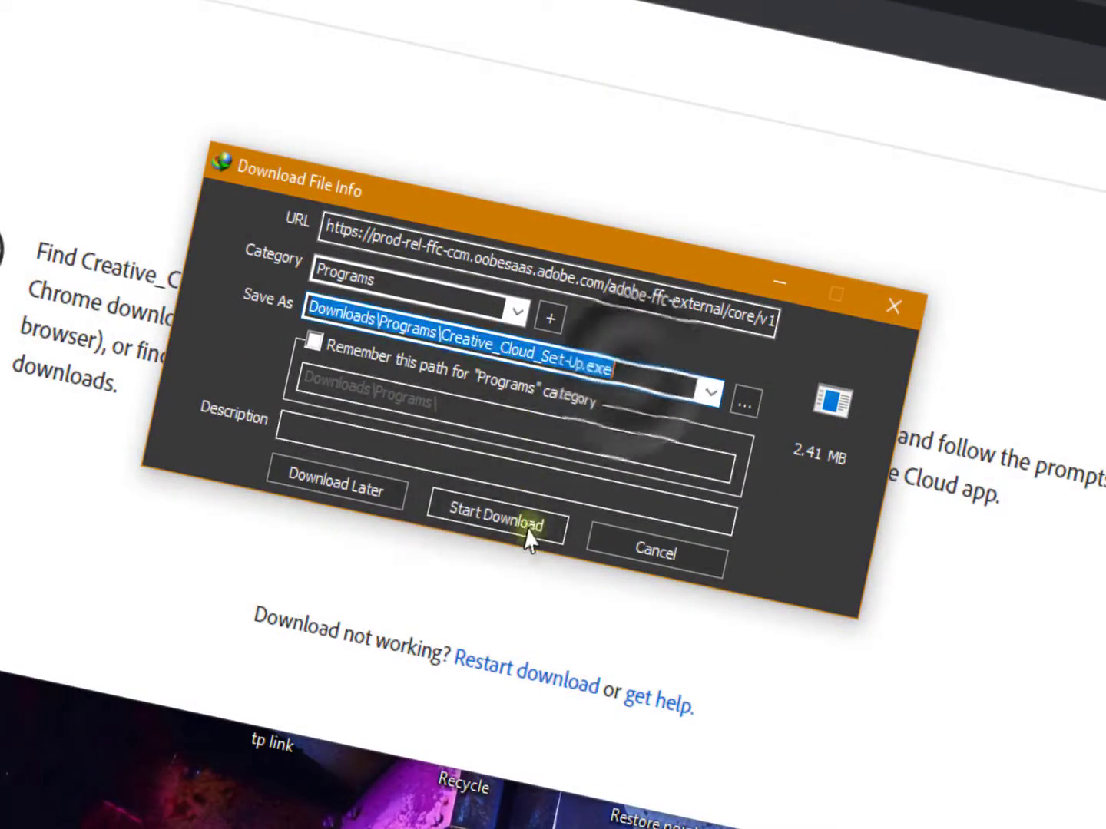
pyautogui.click(527, 529)
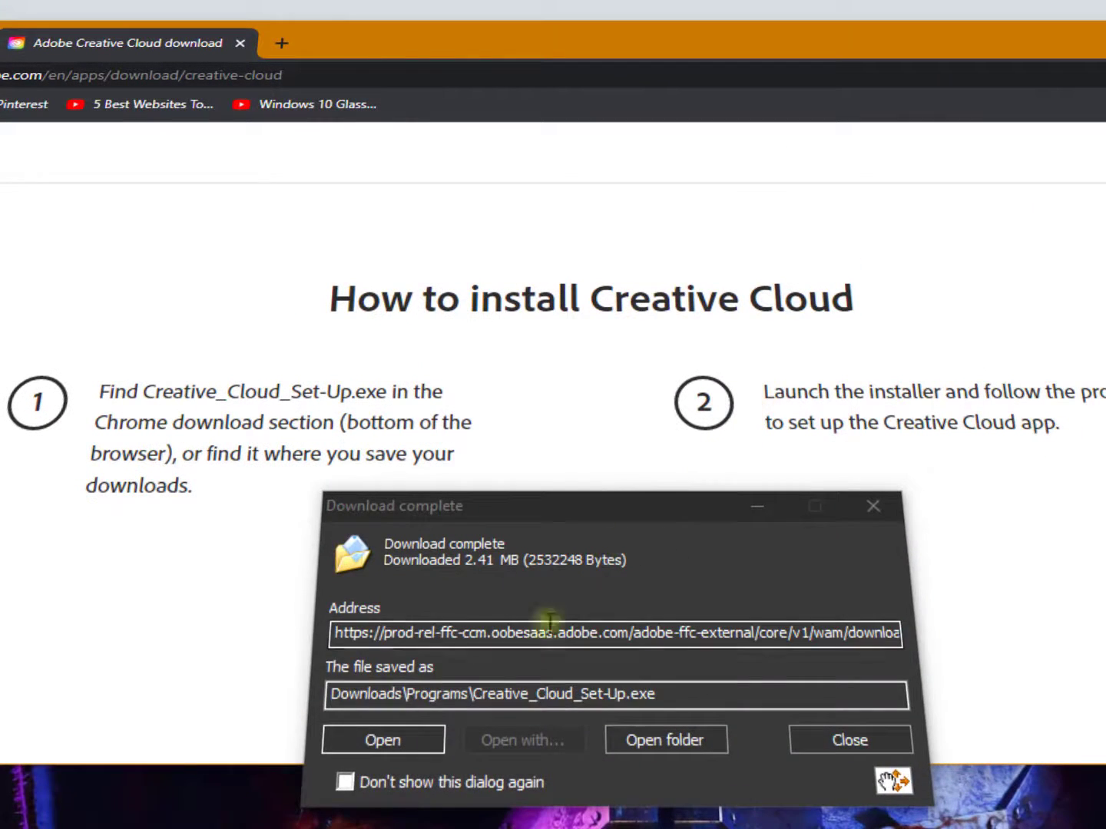
pyautogui.click(432, 738)
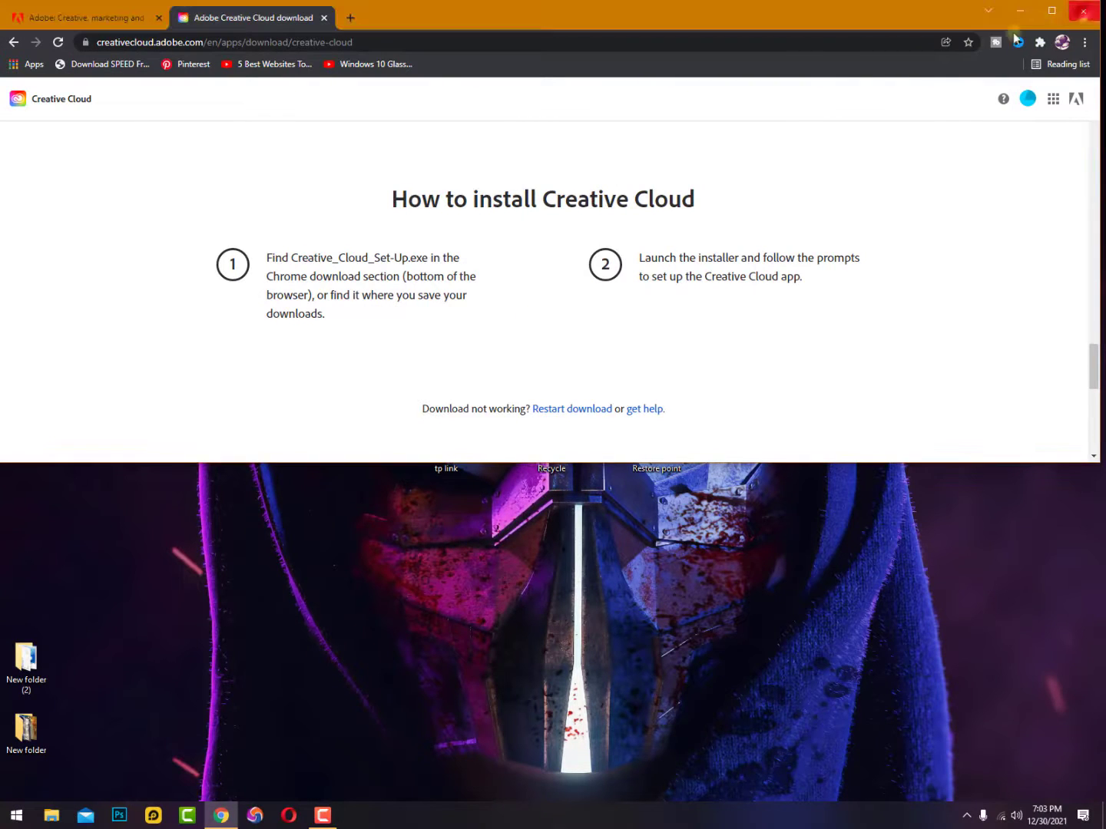
# Show the desktop with Win+D and open the notifications panel as the installer launches
pyautogui.press('super+d')
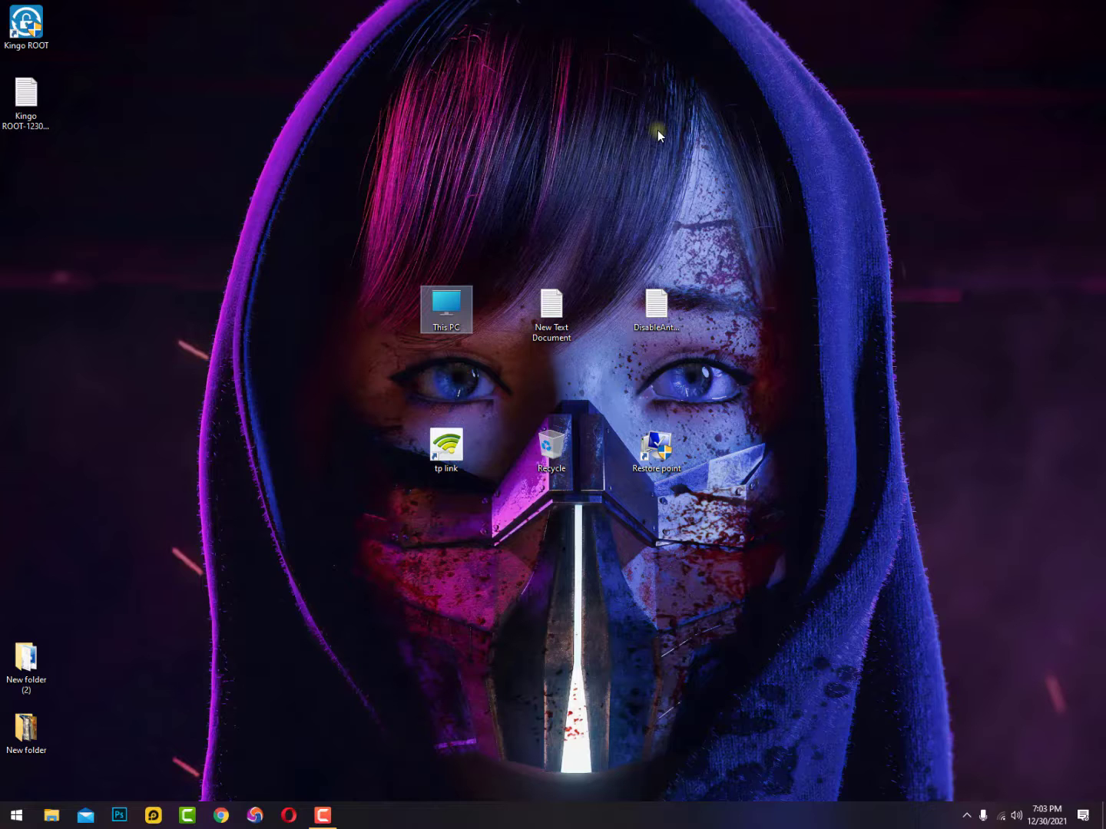
pyautogui.click(1082, 816)
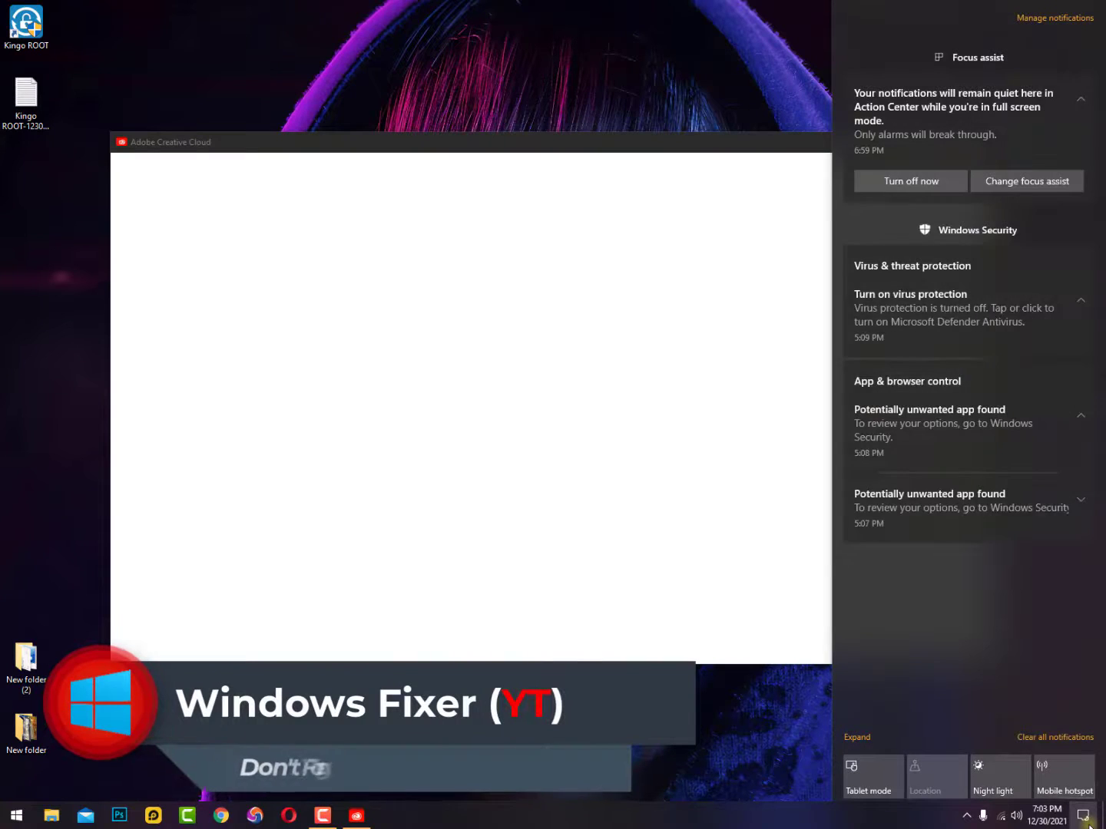